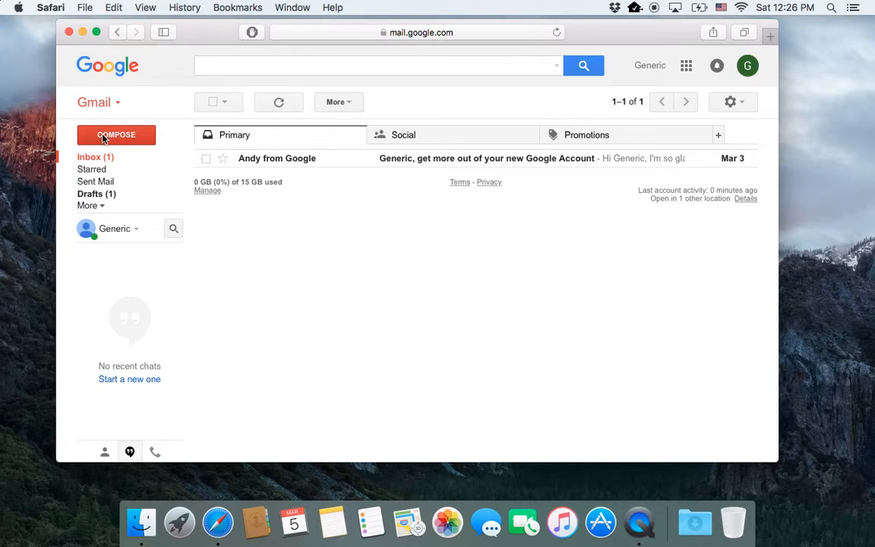
Step: Open a blank New Message window and reposition the Safari window slightly
left_click(104, 137)
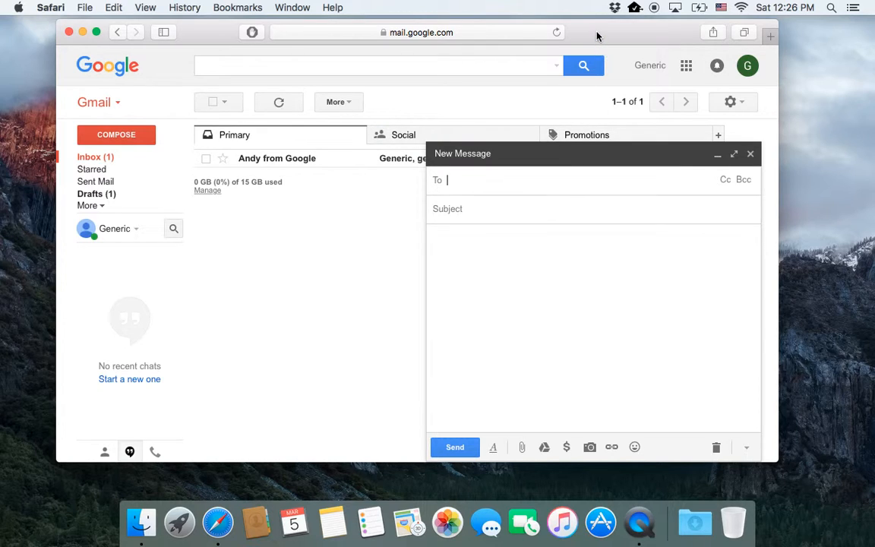
mouse_move(597, 36)
left_mouse_down()
mouse_move(629, 43)
mouse_move(582, 186)
mouse_move(560, 31)
mouse_move(594, 20)
left_mouse_up()
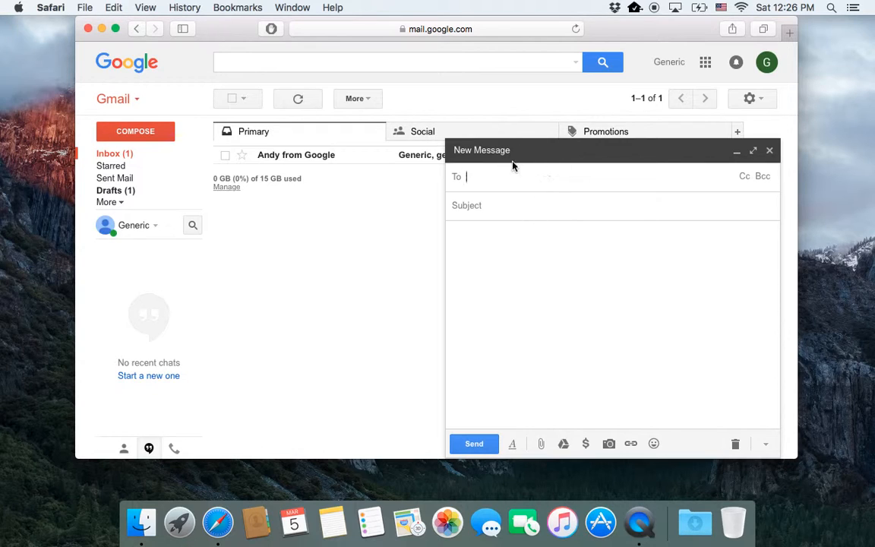
left_click_drag(643, 29, 629, 6)
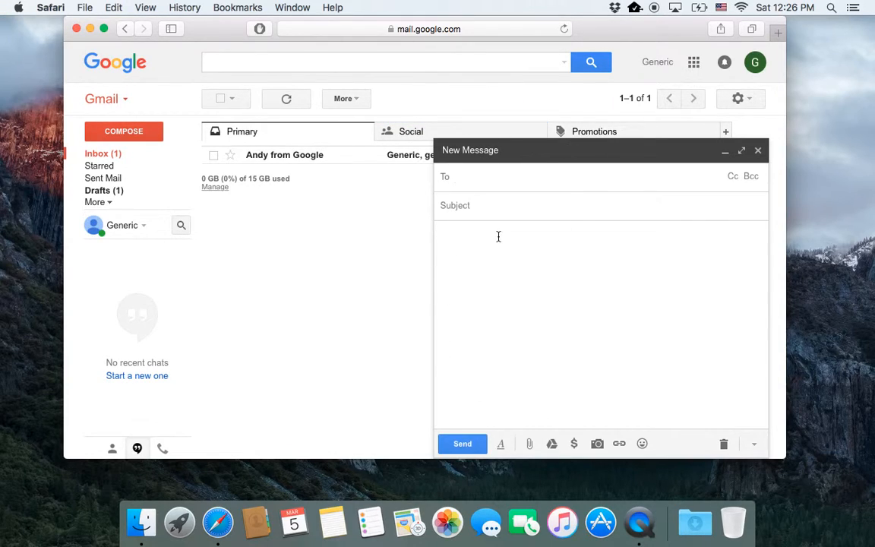
left_click(742, 151)
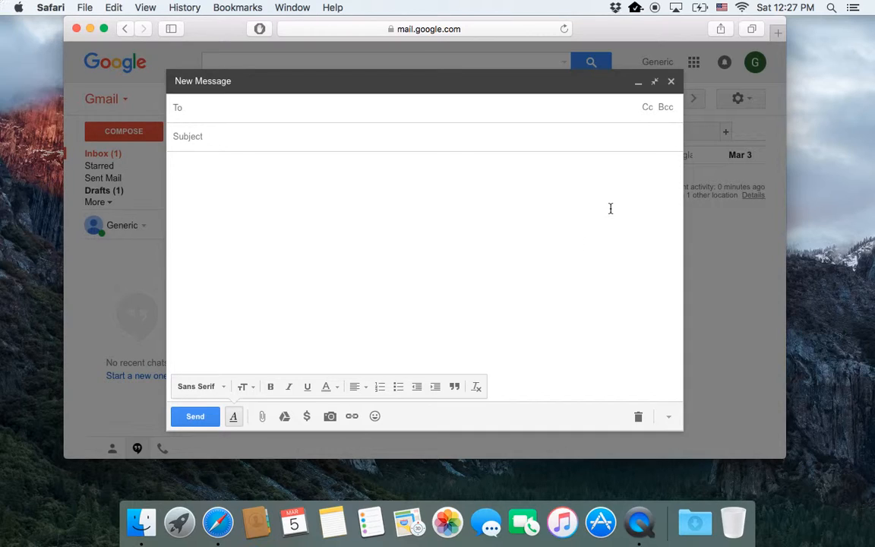
left_click(655, 83)
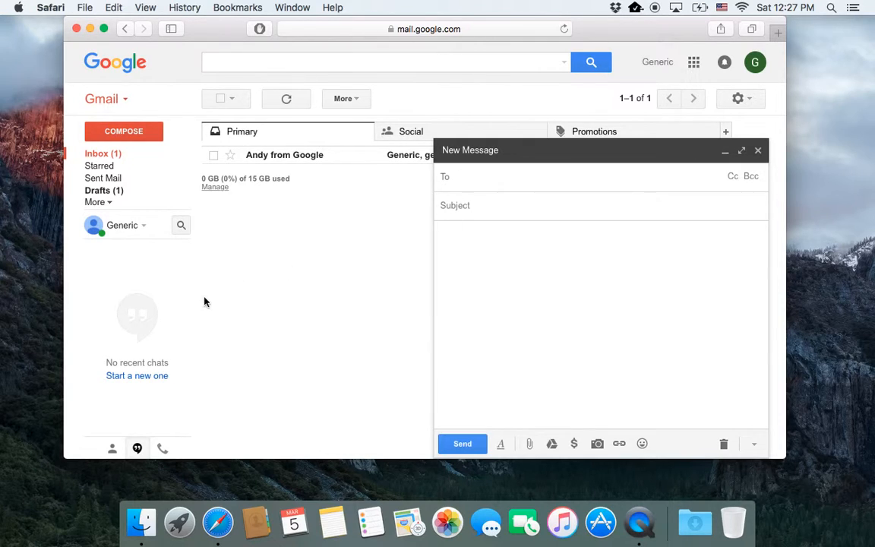
Step: Open a second message, collapse both compose windows into bars, and widen the browser leftward
left_click(139, 137)
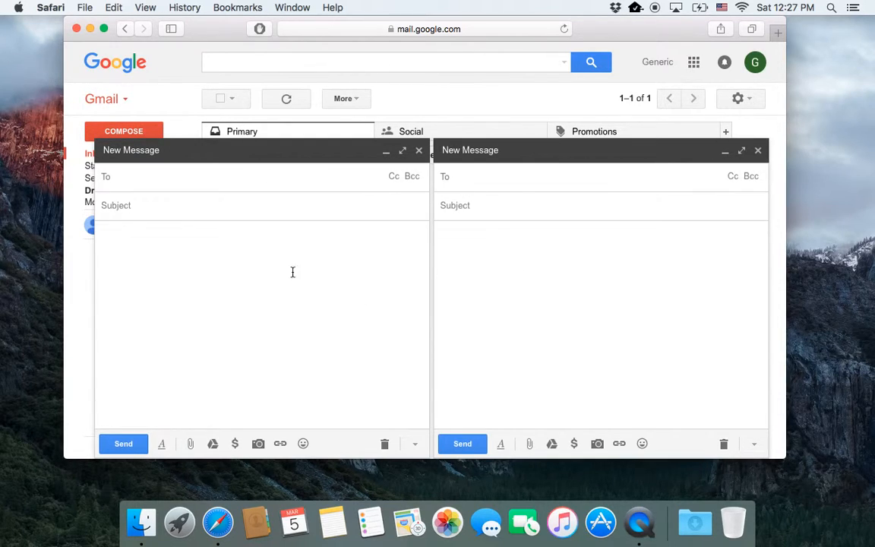
left_click(386, 151)
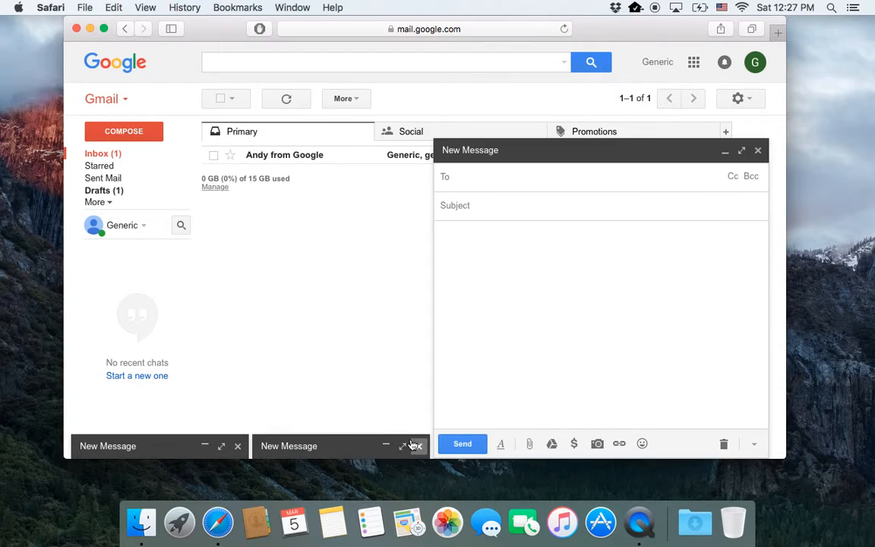
left_click(726, 152)
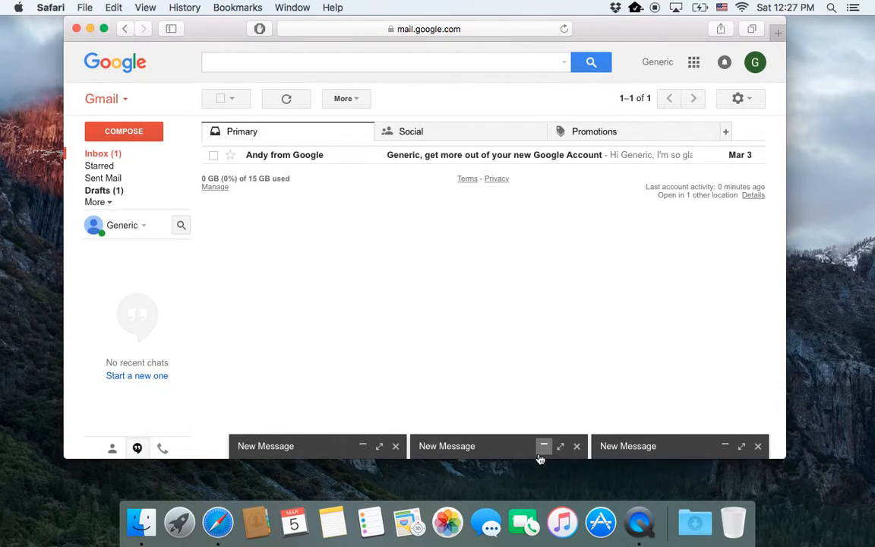
mouse_move(33, 455)
left_mouse_down()
mouse_move(8, 454)
mouse_move(17, 455)
left_mouse_up()
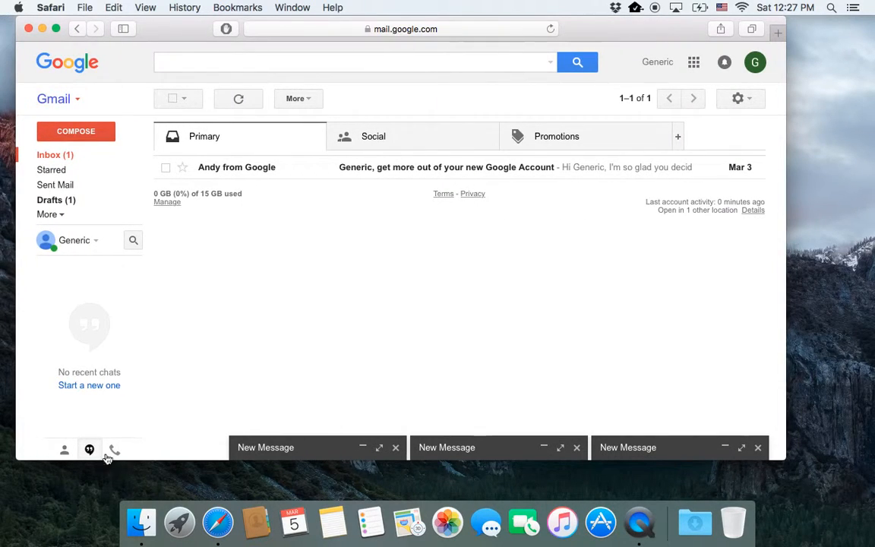
Step: Open another blank message and collapse it into a fourth bar
left_click(83, 133)
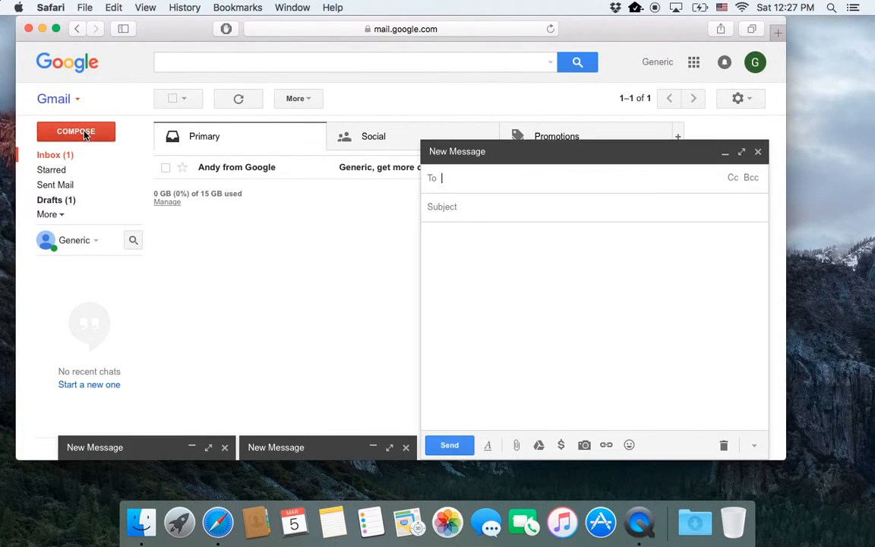
left_click(84, 133)
left_click(373, 154)
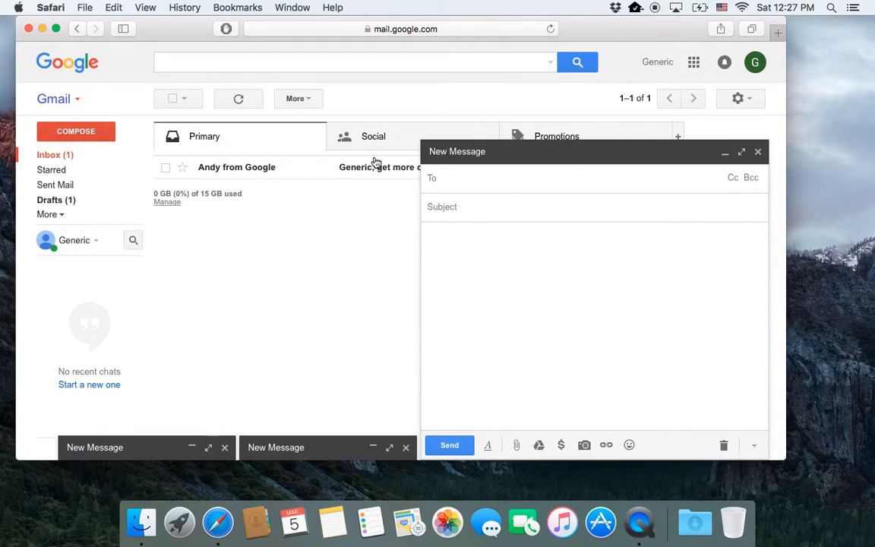
left_click(725, 153)
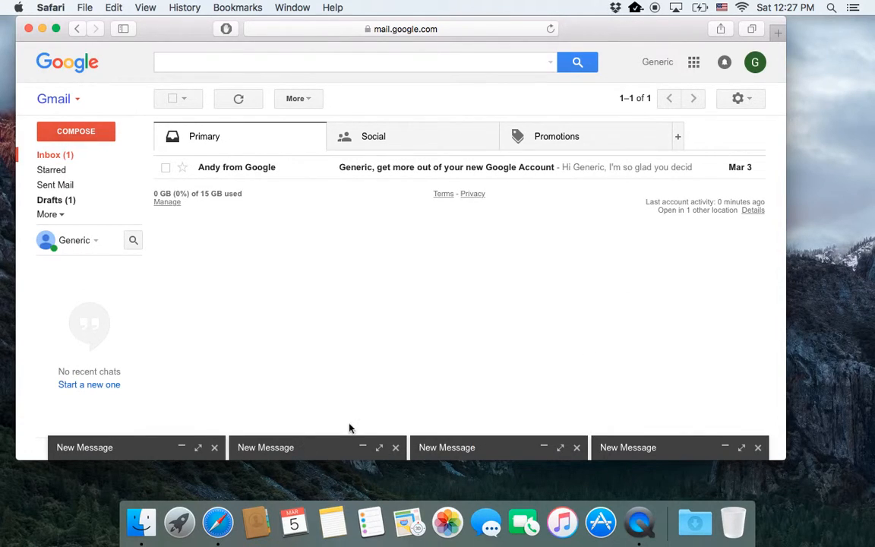
Step: Close two blank message bars and reopen one of the remaining collapsed messages
left_click(214, 448)
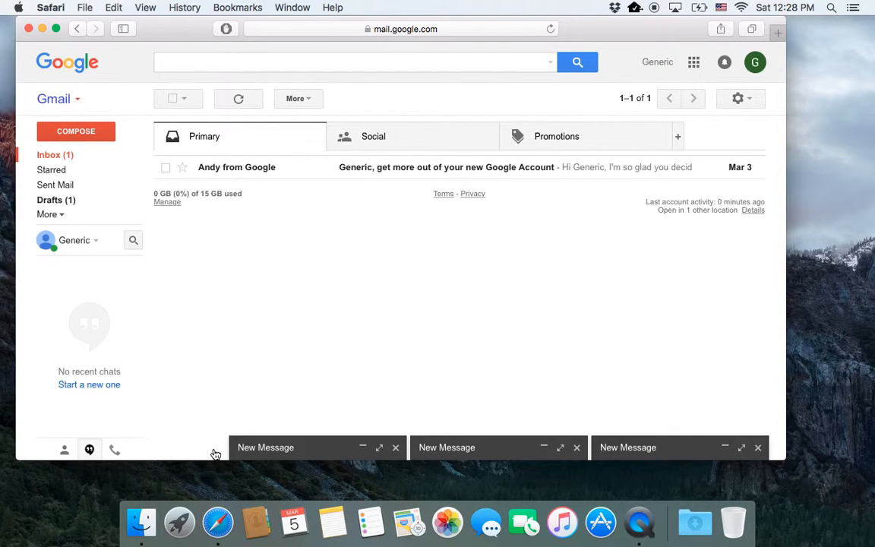
left_click(396, 449)
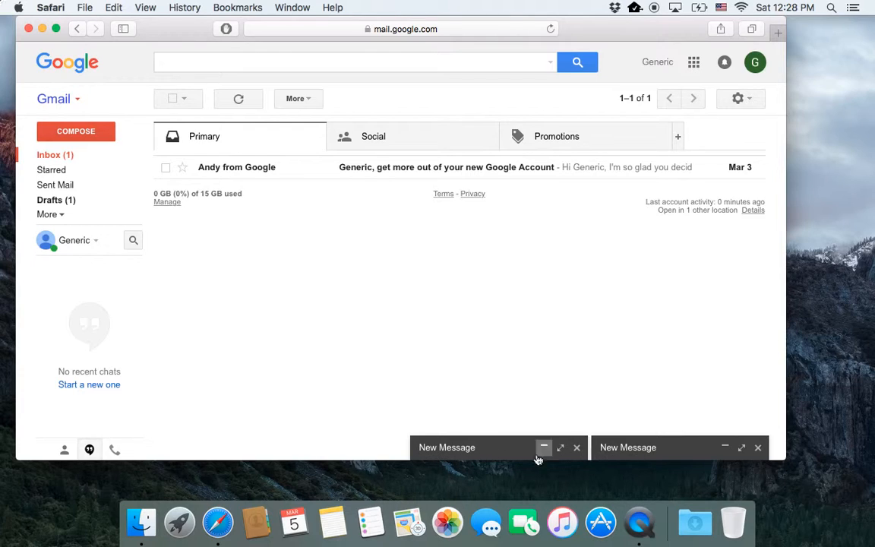
left_click(466, 447)
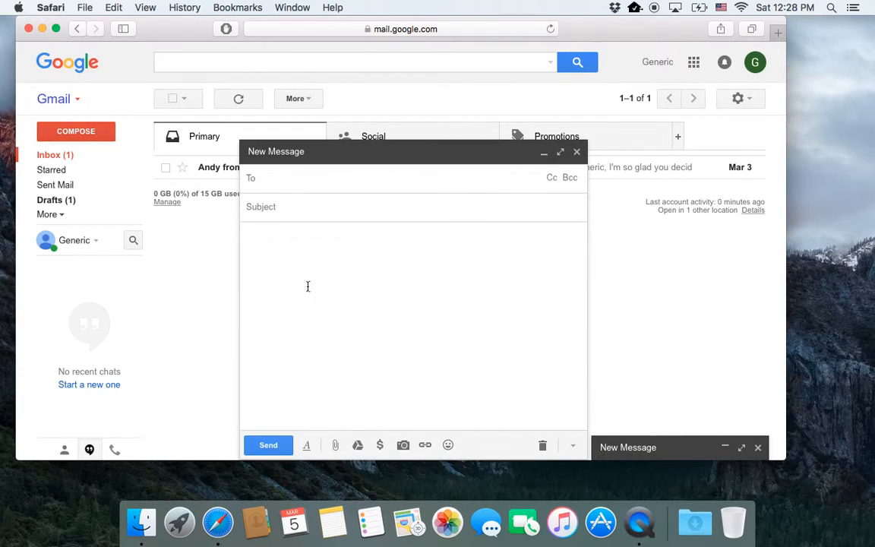
Step: Give the open message the subject 'Hello World', collapse it, and close both compose bars
left_click(289, 213)
type("Hello World")
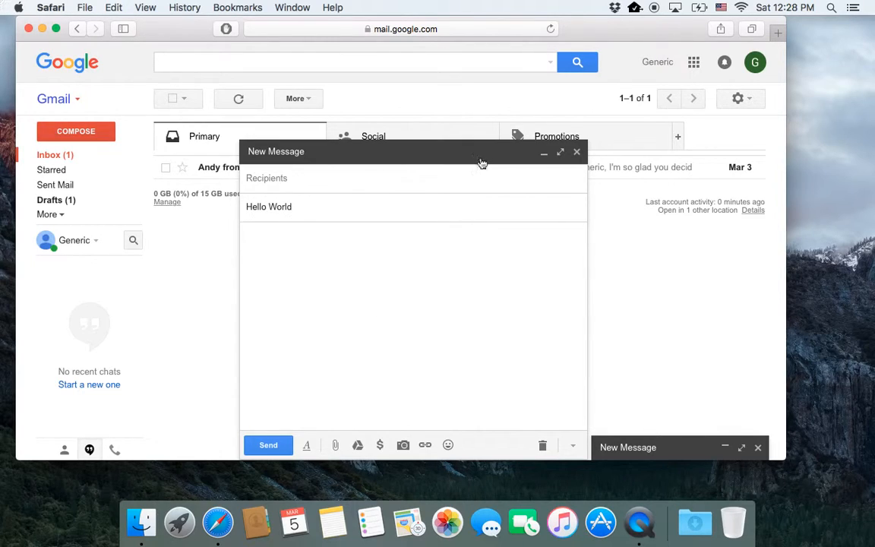
left_click(544, 152)
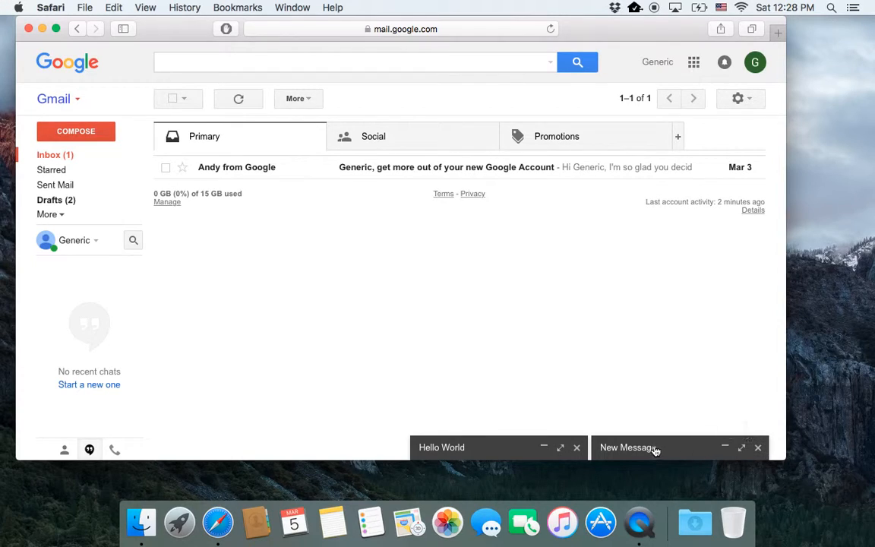
left_click(758, 448)
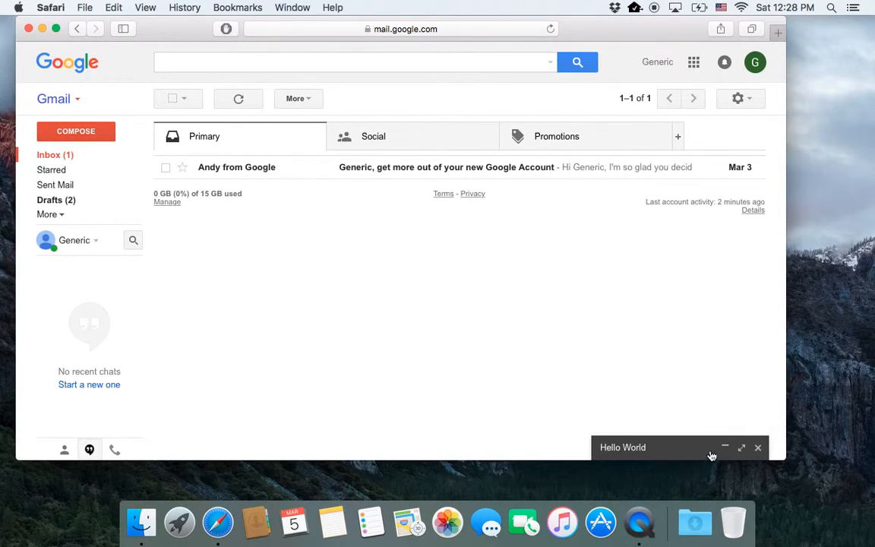
left_click(758, 448)
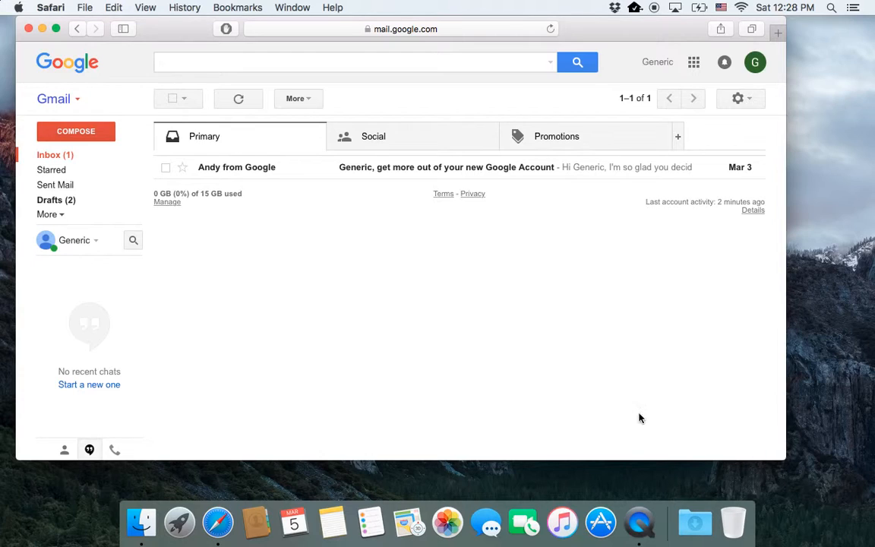
Step: Discard the '(no subject)' draft from the Drafts folder
left_click(64, 204)
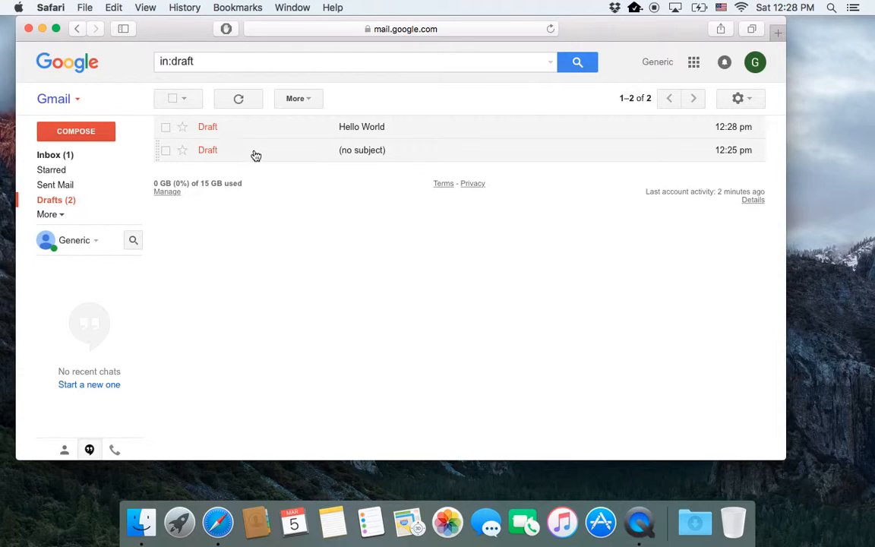
left_click(164, 152)
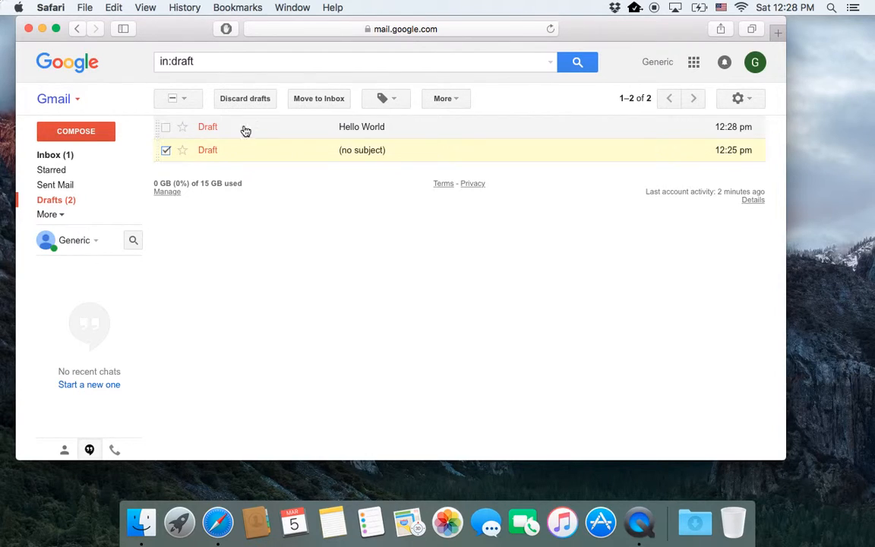
left_click(244, 99)
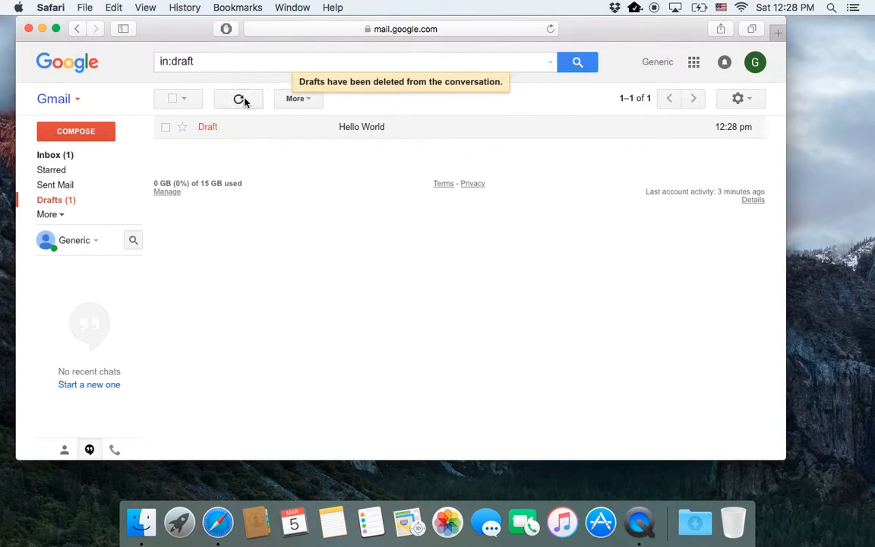
Step: Delete the 'Hello World' draft and start a fresh blank message
left_click(302, 136)
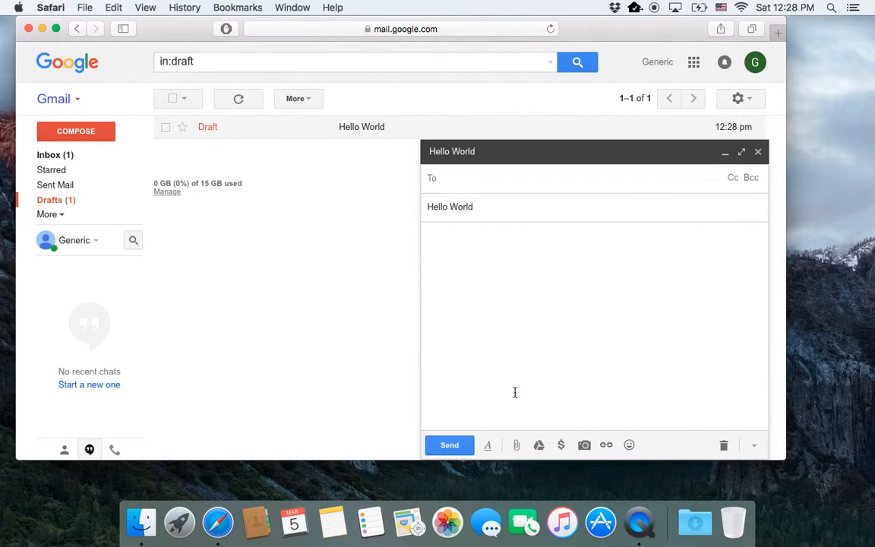
left_click(724, 446)
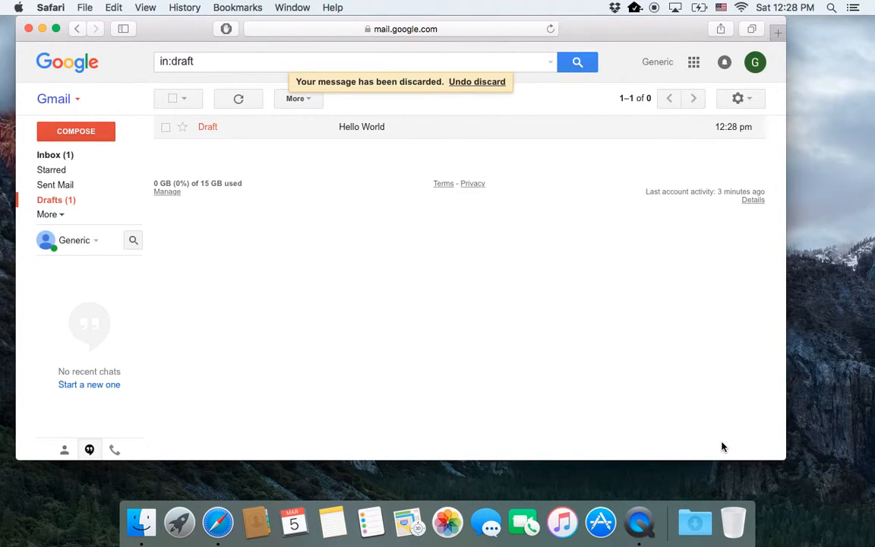
left_click(82, 136)
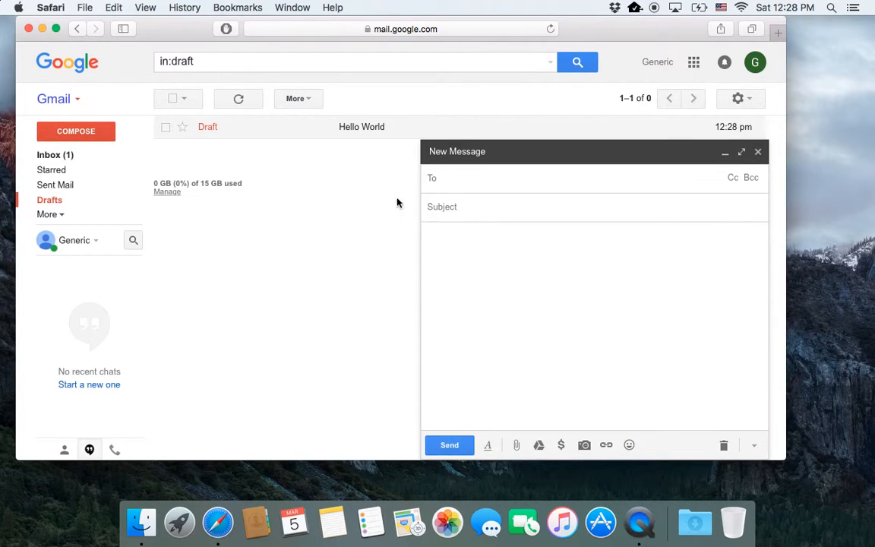
Step: Paste the main recipient's e-mail address into To and add a Cc line
left_click(443, 176)
key("super+v")
key("Return")
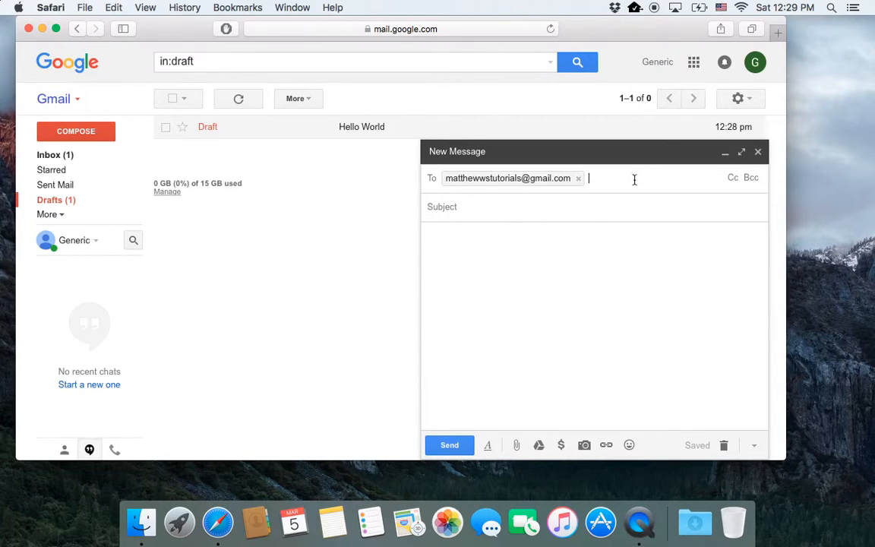
left_click(733, 179)
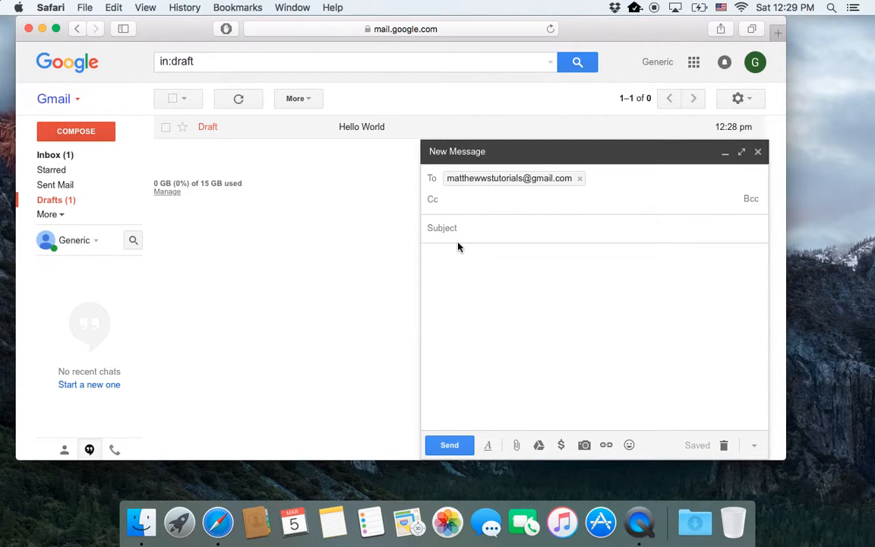
Step: Enter the coworker's and boss's addresses, comma-separated, on the Cc line
type(",")
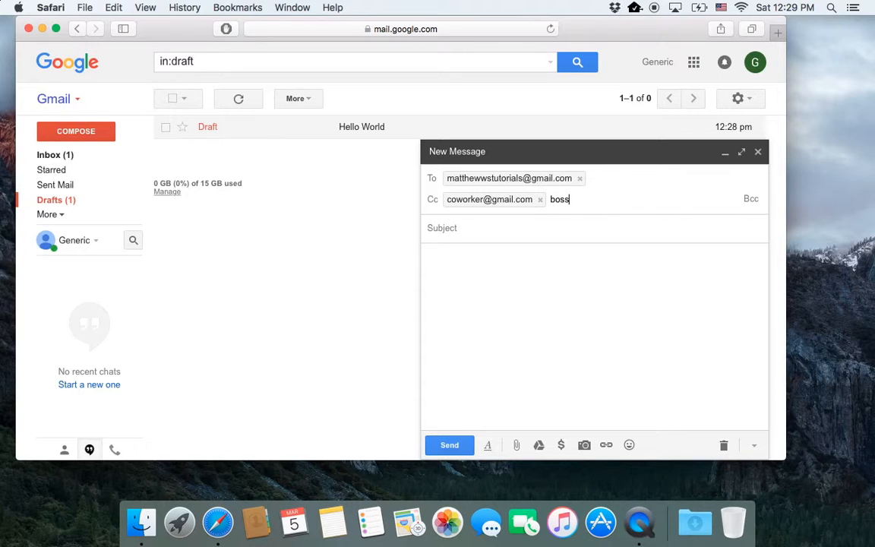
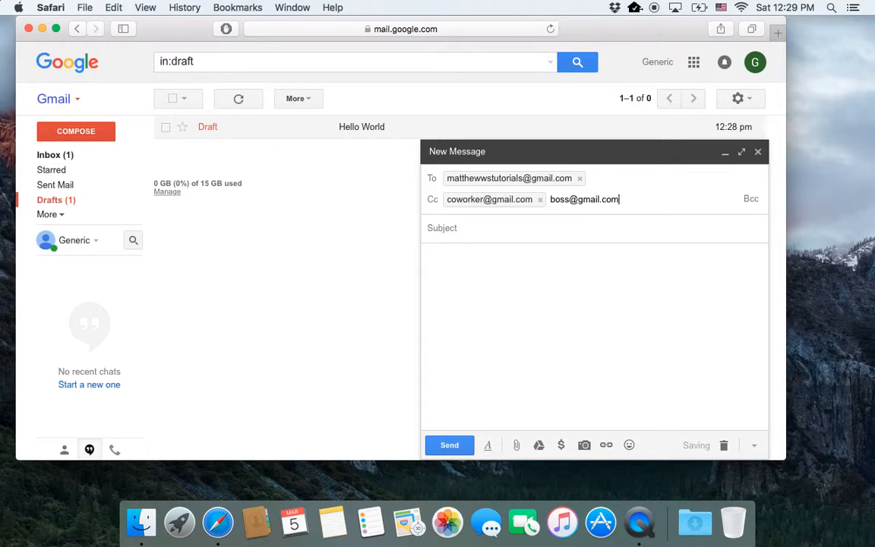
mouse_move(449, 199)
Step: Add an empty Bcc line below the Cc recipients
left_click(750, 200)
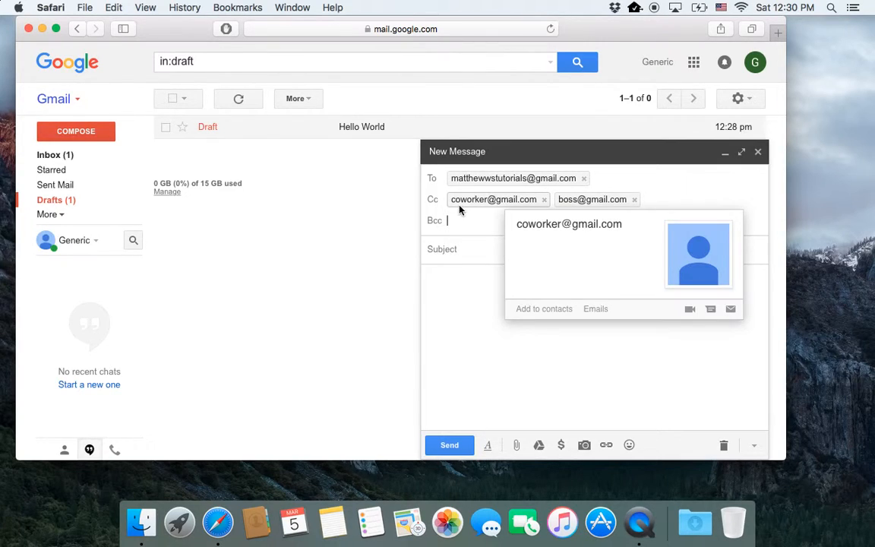
mouse_move(571, 201)
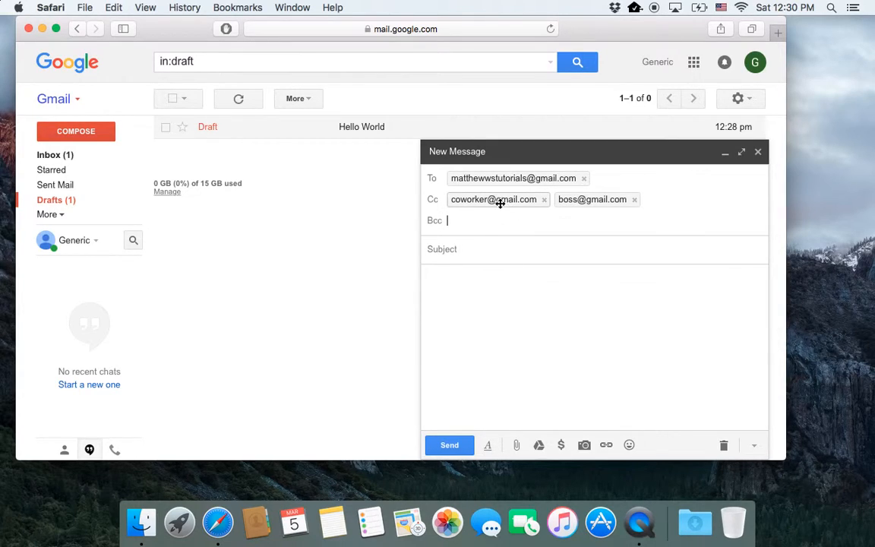
mouse_move(500, 200)
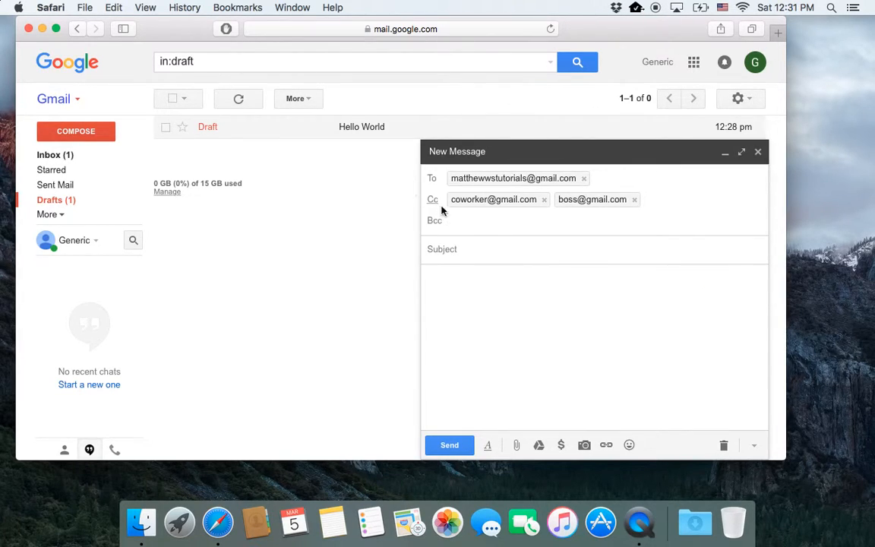
Step: Enter subject 'Hello World' and body 'Hey whats up' signed with the sender's name
left_click(482, 260)
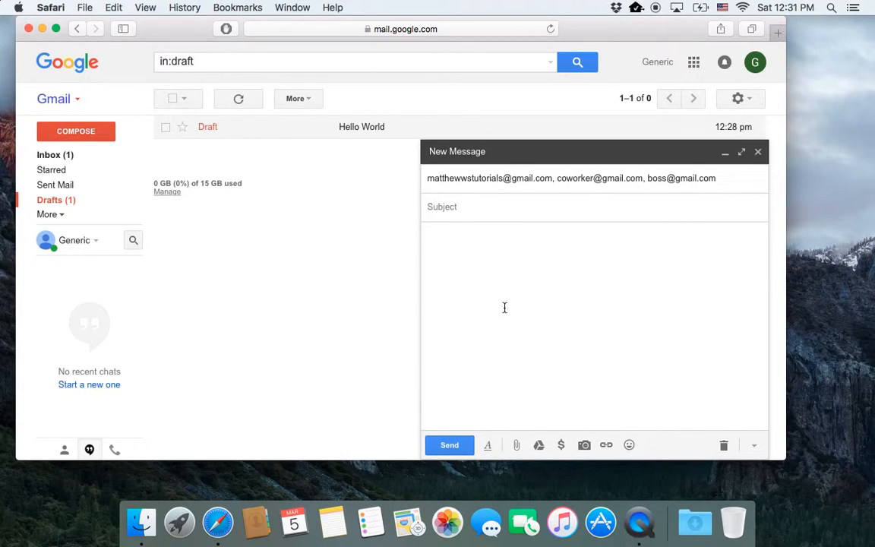
type("Heloo")
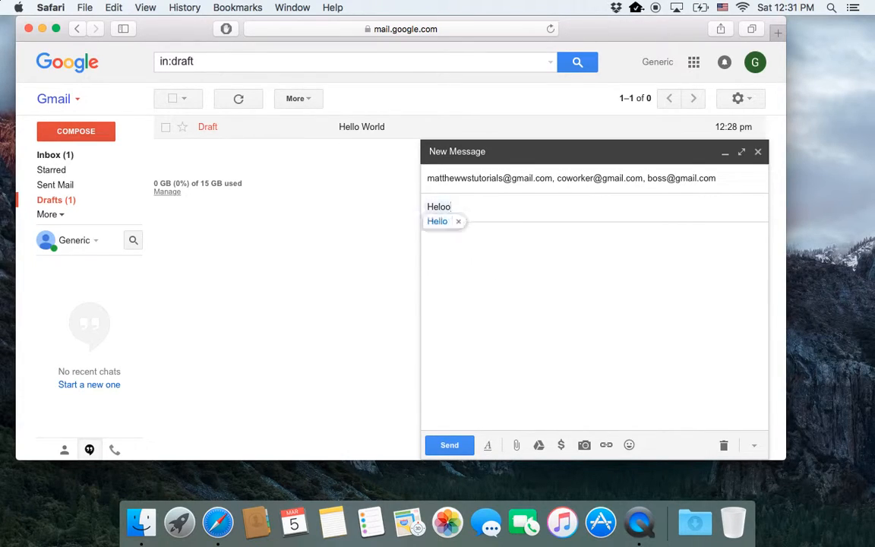
type(" Wo")
left_click(507, 336)
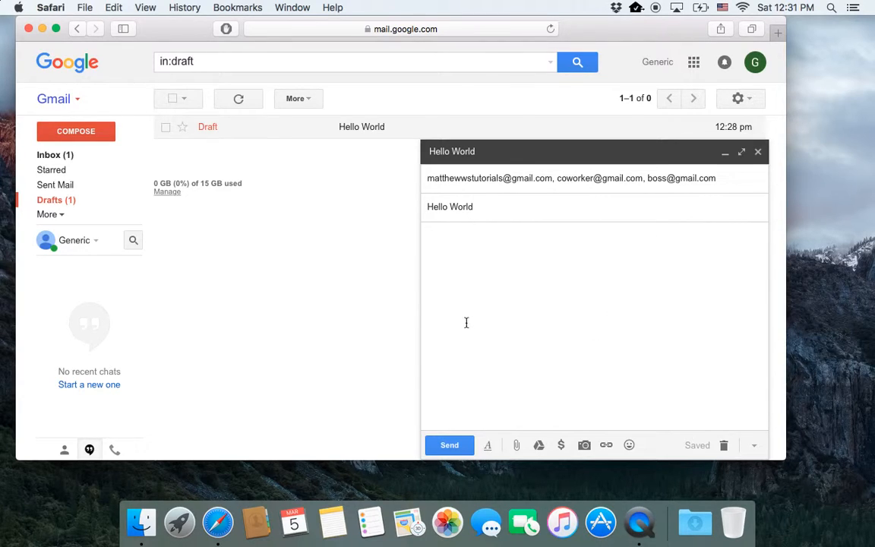
type("Hey whats up")
type("-- Matt")
type("hew")
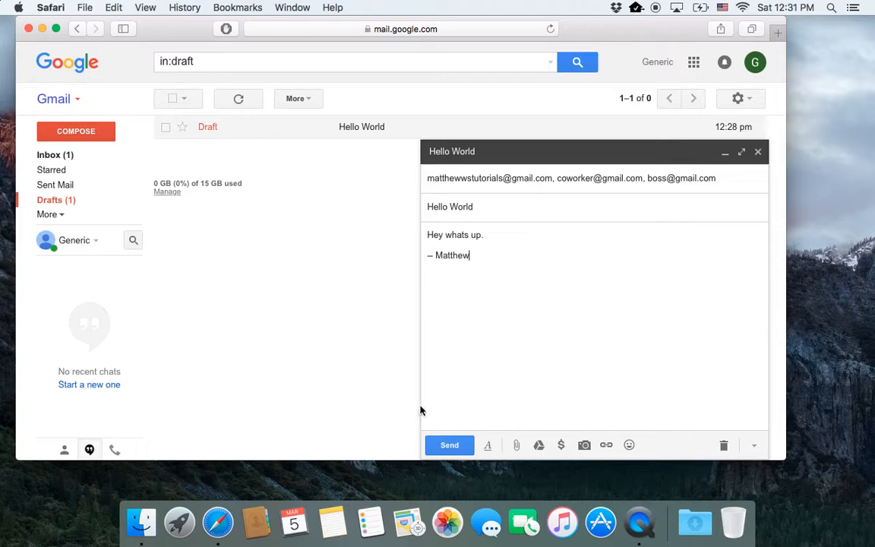
Step: Send the Hello World email and return to the inbox
left_click(449, 445)
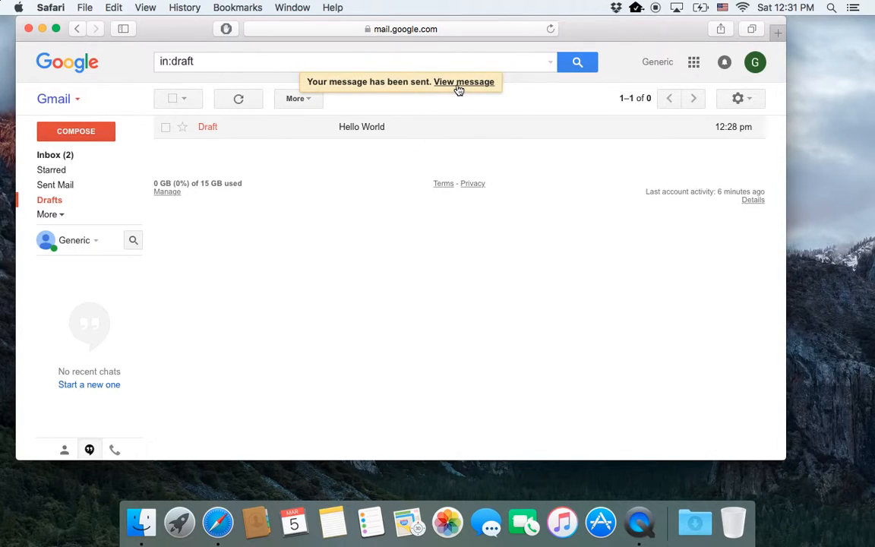
left_click(84, 157)
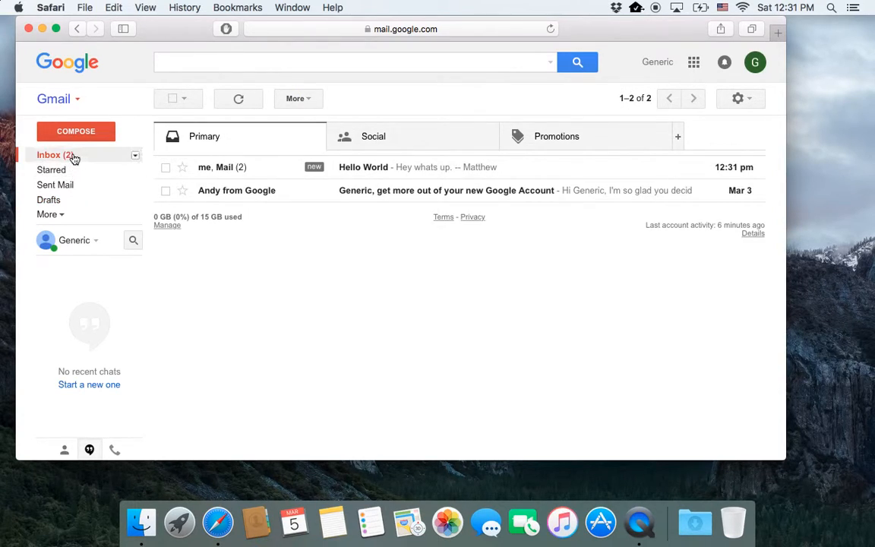
left_click(228, 169)
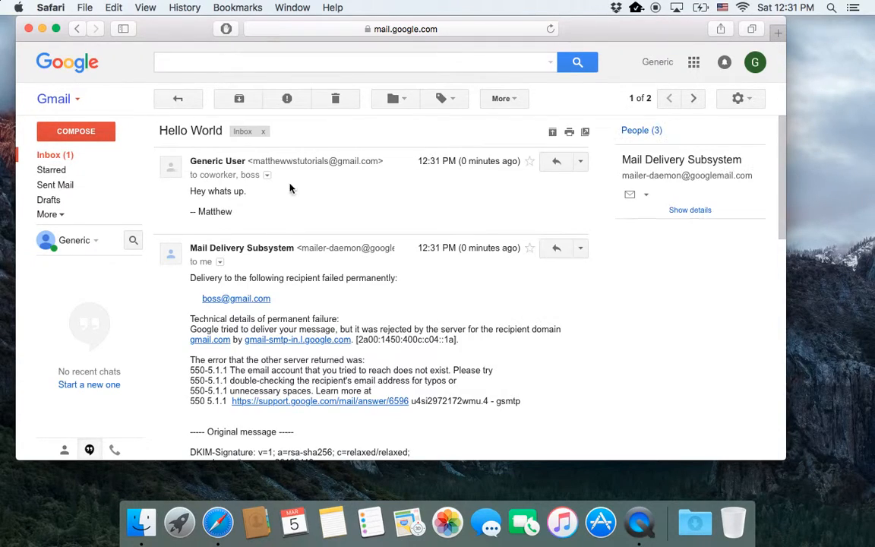
mouse_move(217, 161)
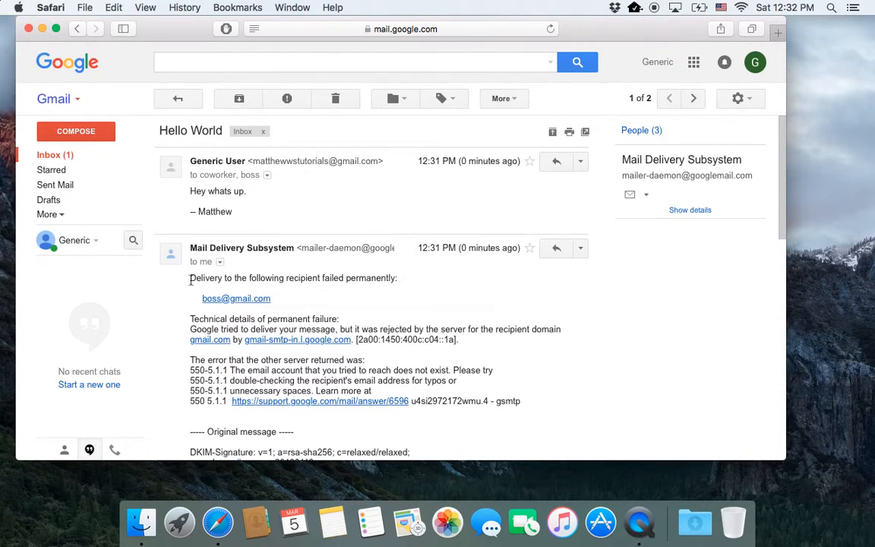
scroll(286, 297, "down", 1)
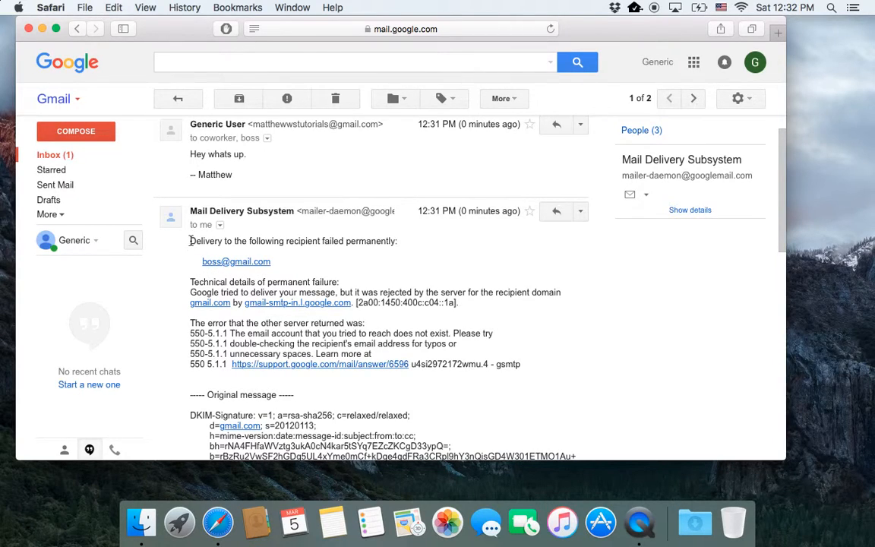
left_click_drag(191, 241, 281, 266)
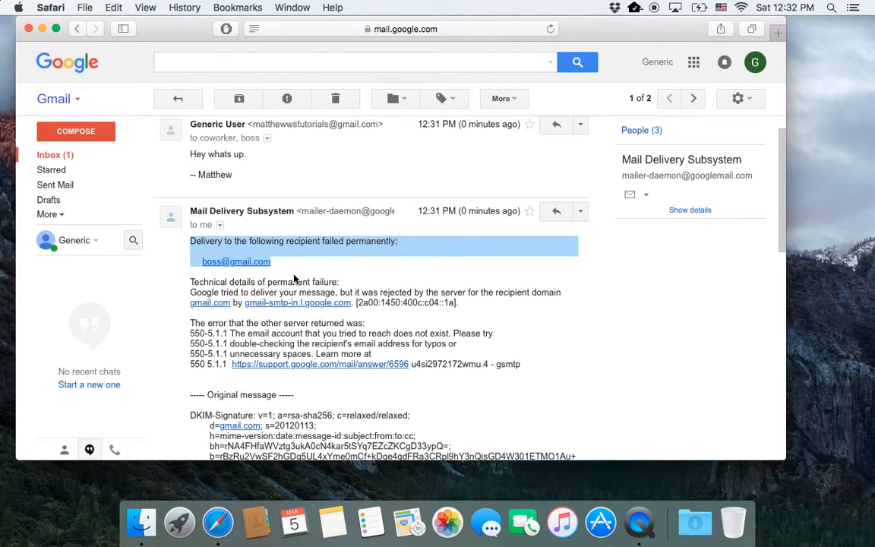
scroll(286, 312, "down", 10)
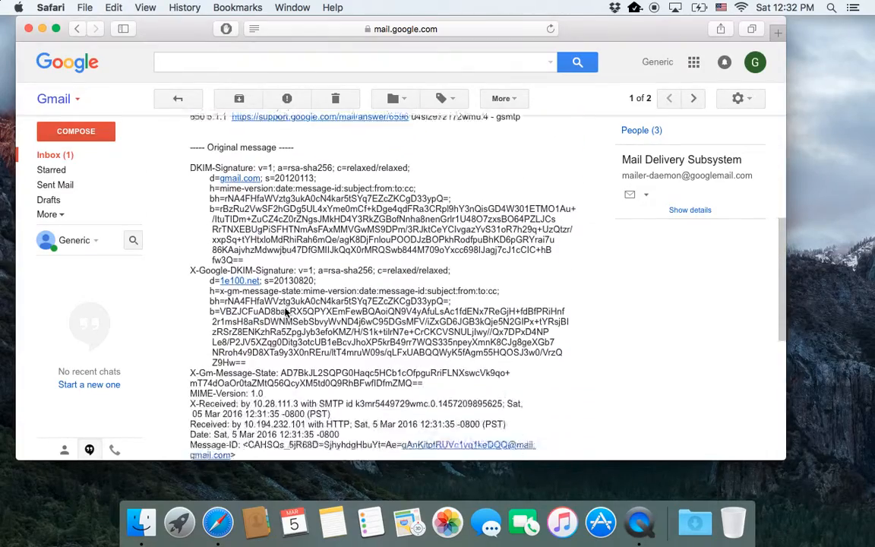
scroll(286, 311, "up", 10)
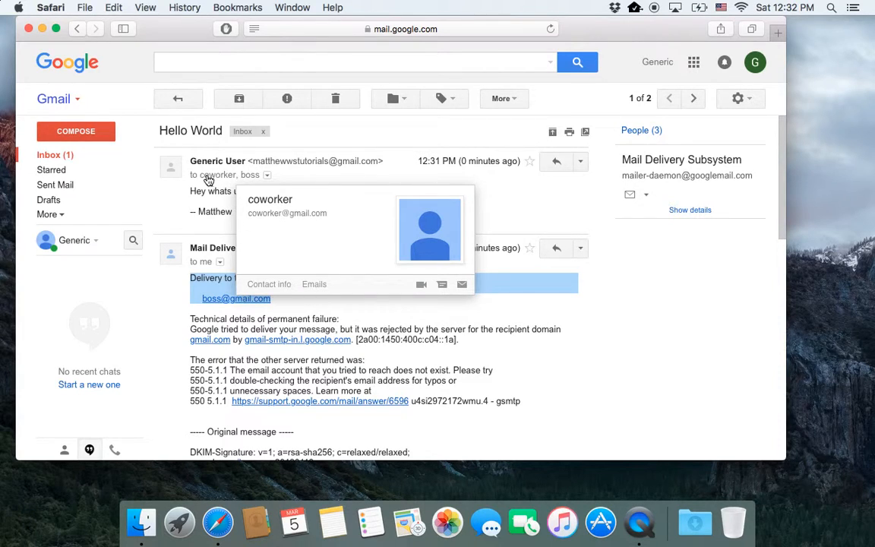
scroll(228, 315, "down", 4)
scroll(213, 318, "up", 3)
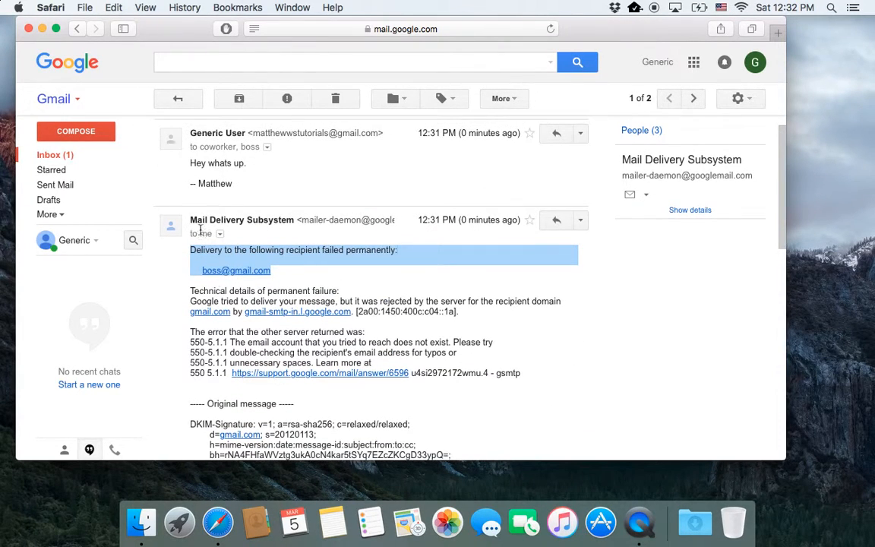
mouse_move(278, 220)
scroll(268, 238, "down", 10)
scroll(268, 239, "up", 10)
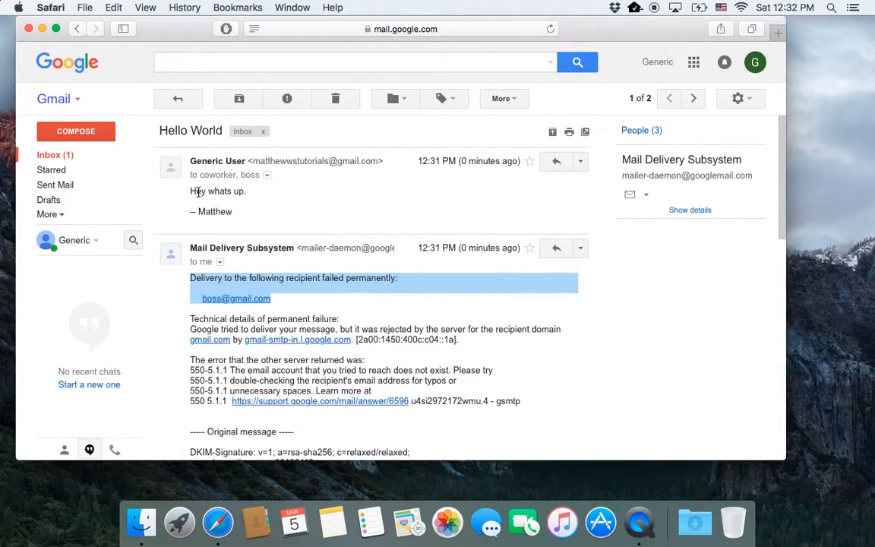
scroll(288, 242, "down", 10)
scroll(289, 241, "up", 10)
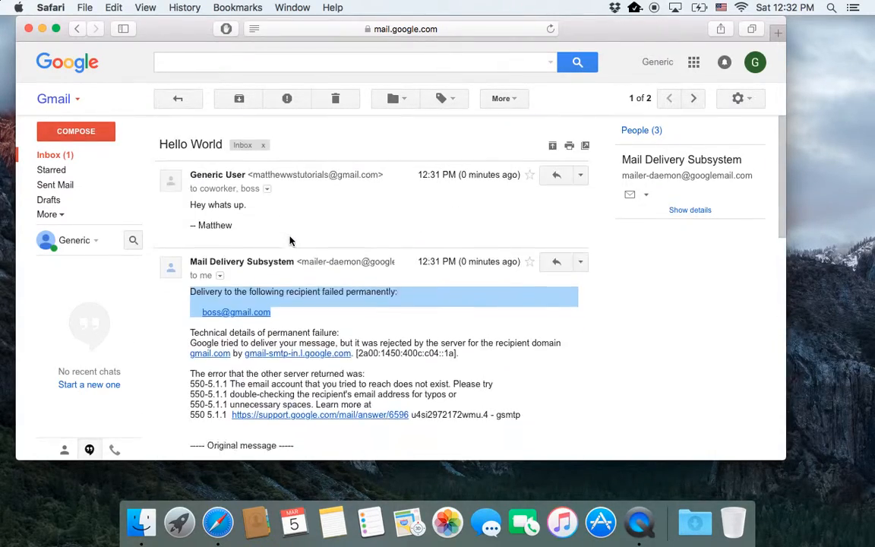
scroll(289, 241, "down", 1)
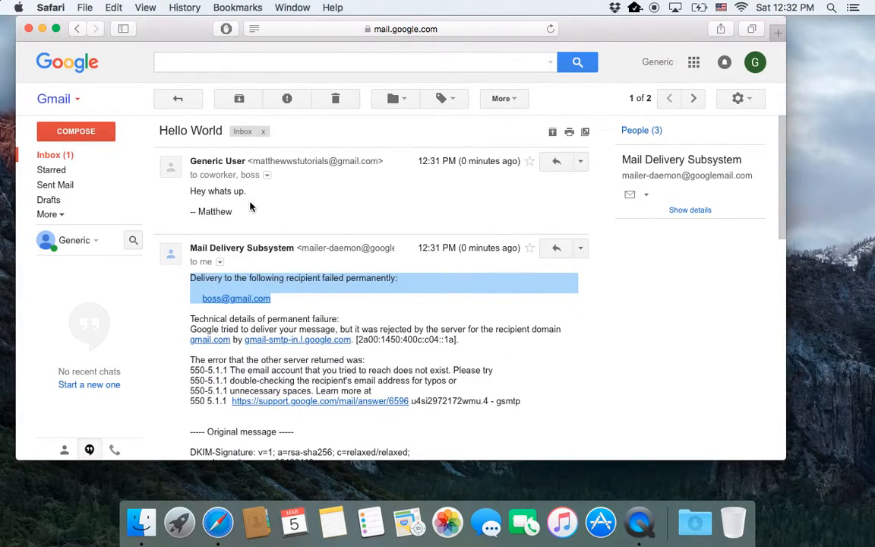